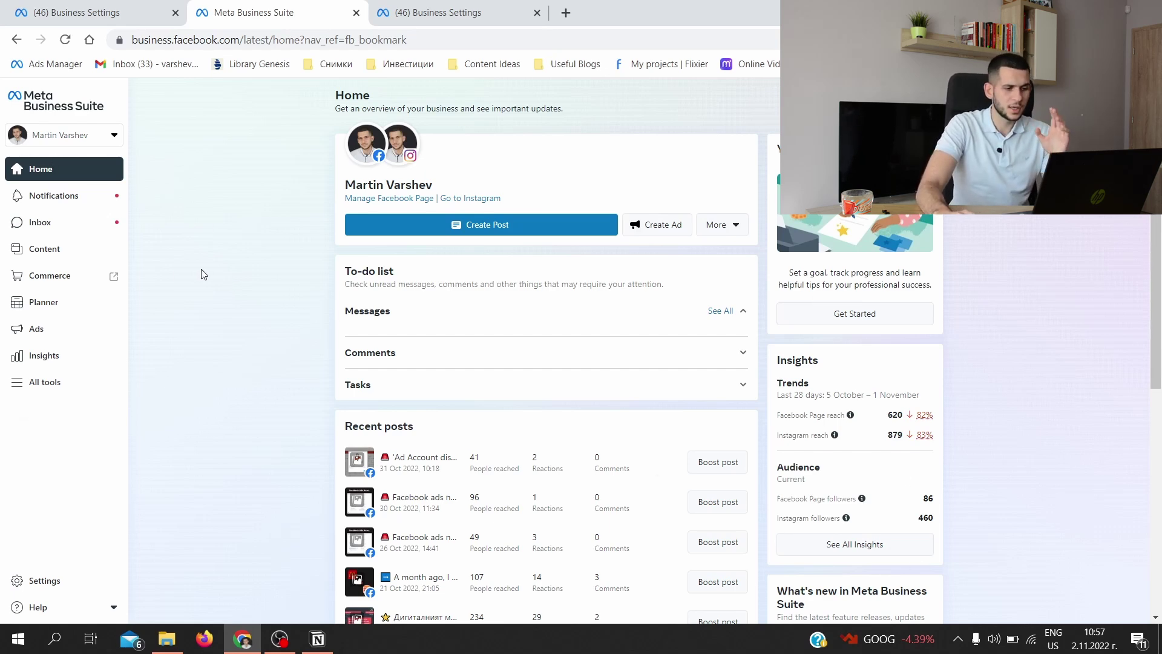
{"action": "scroll", "coordinate": [200, 273], "scroll_direction": "down", "scroll_amount": 3}
{"action": "scroll", "coordinate": [181, 290], "scroll_direction": "up", "scroll_amount": 3}
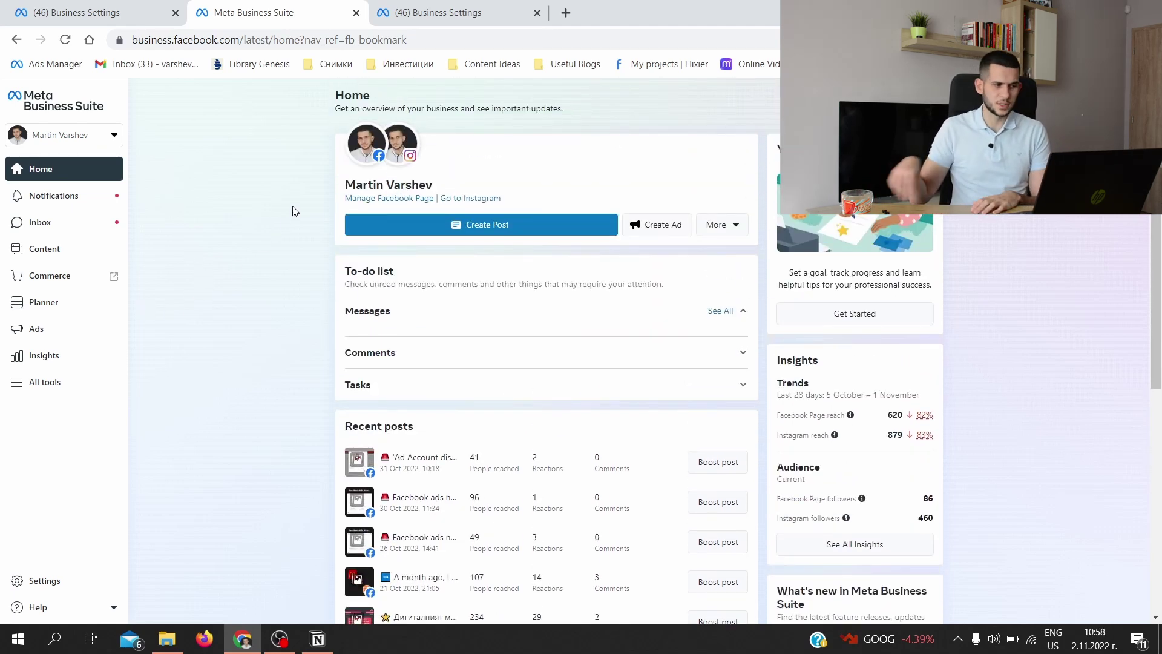
{"action": "mouse_move", "coordinate": [64, 418]}
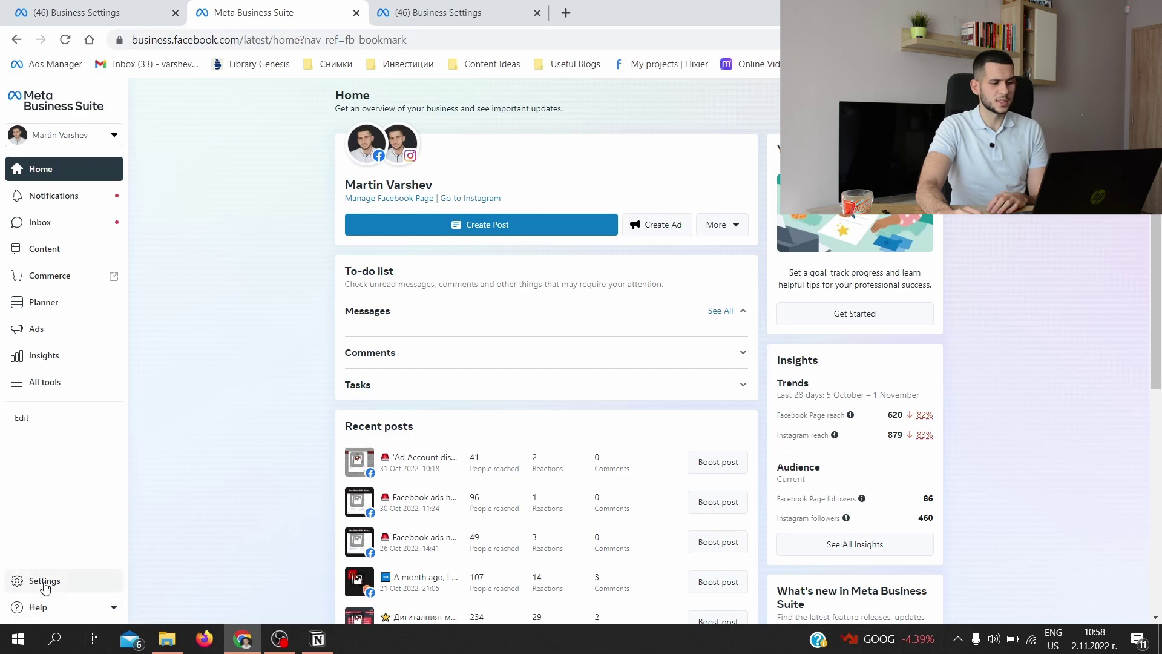
- Open Settings > People, start and cancel an invitation, then open Business settings in a new tab
{"action": "left_click", "coordinate": [44, 581]}
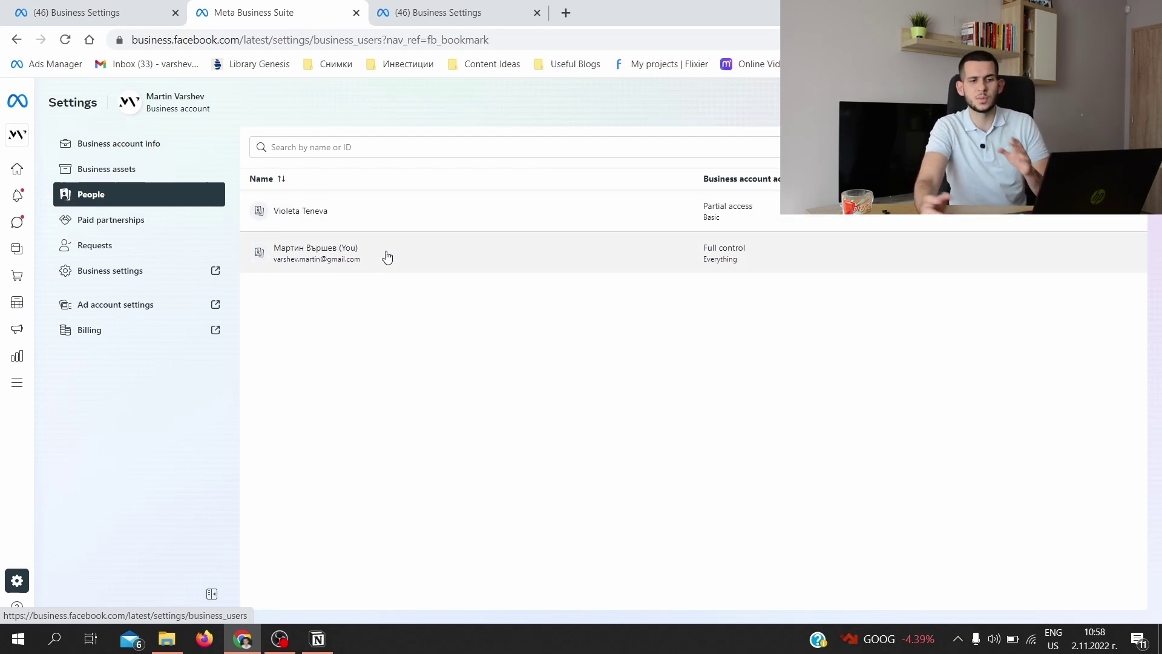
{"action": "left_click", "coordinate": [847, 146]}
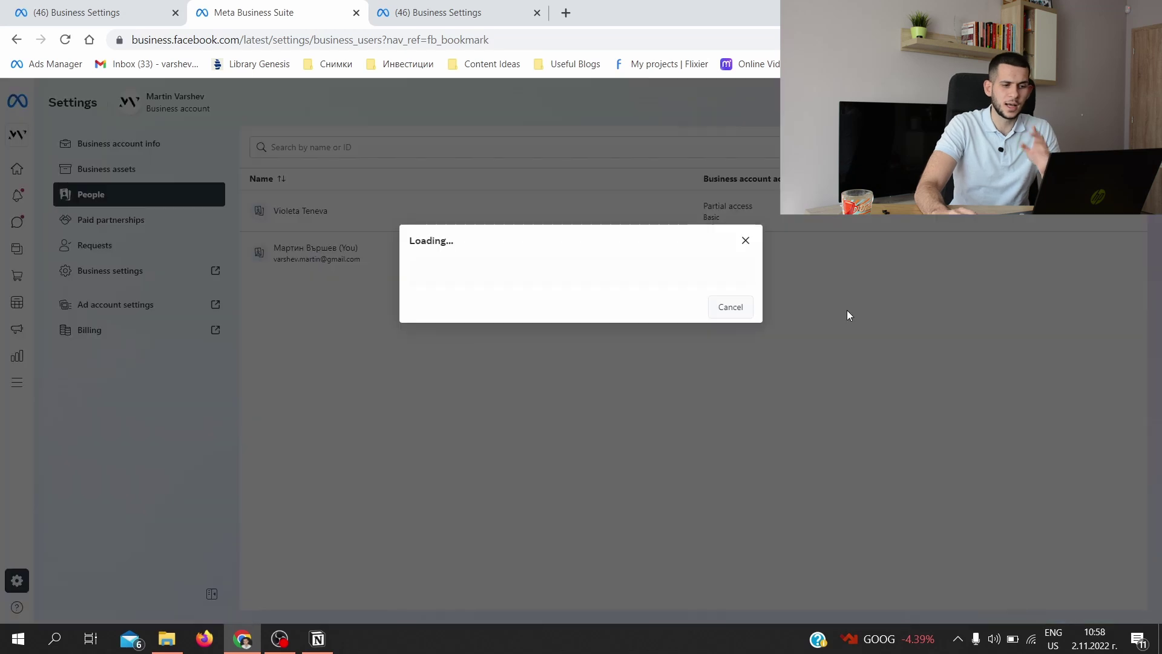
{"action": "left_click", "coordinate": [527, 230]}
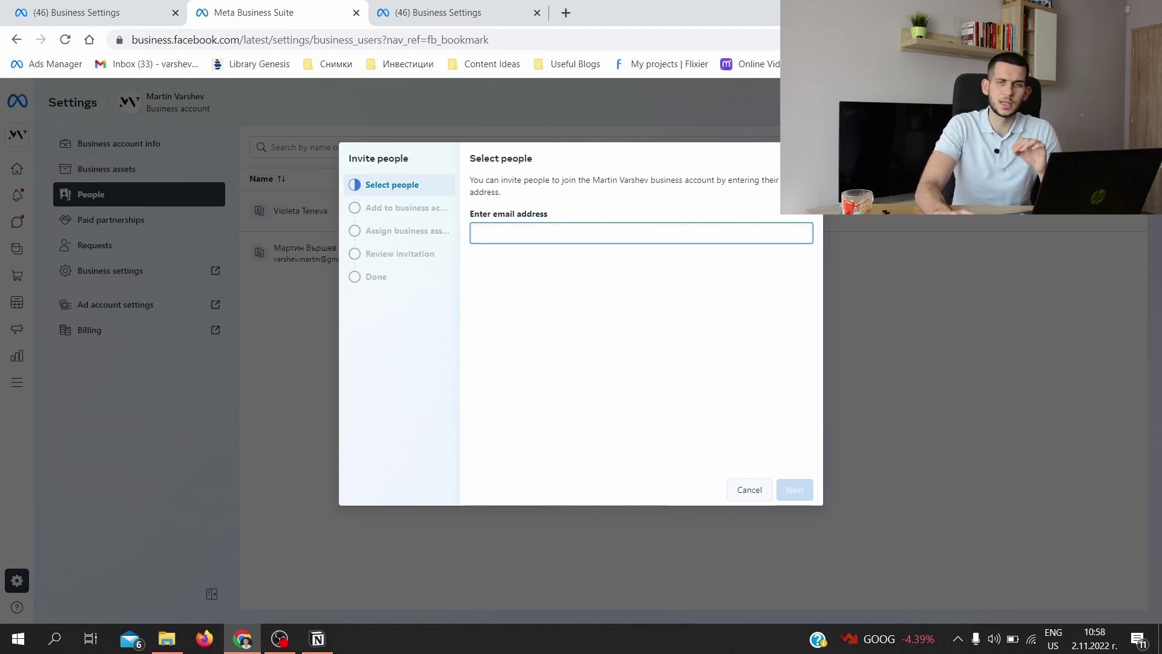
{"action": "key", "text": "Escape"}
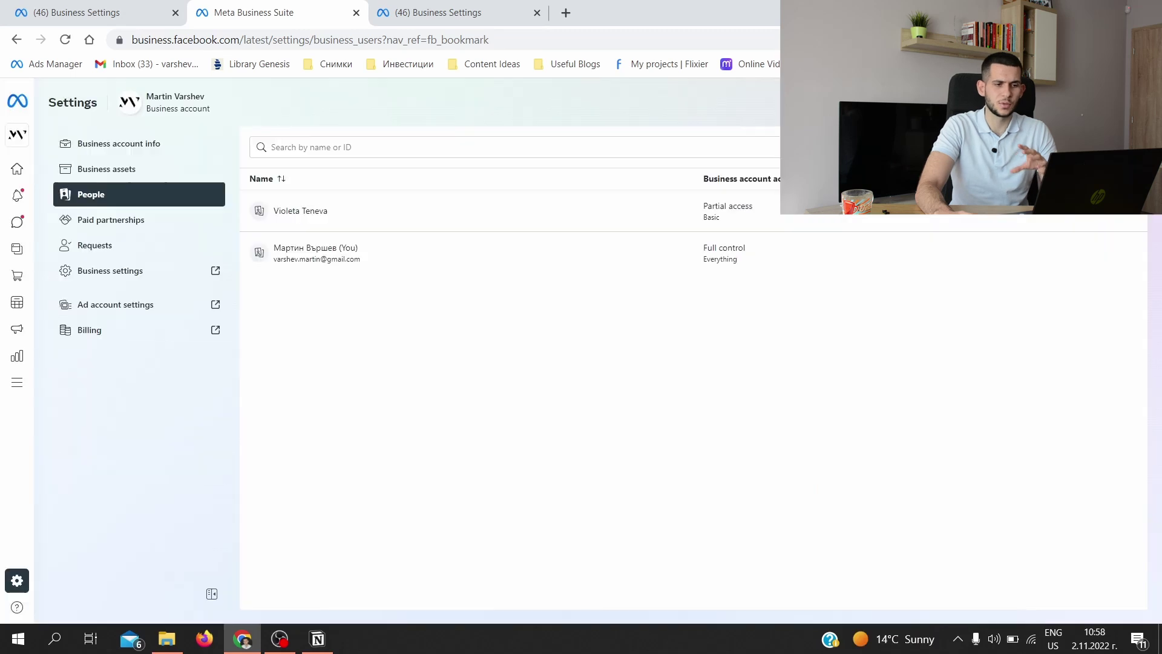
{"action": "left_click", "coordinate": [77, 272]}
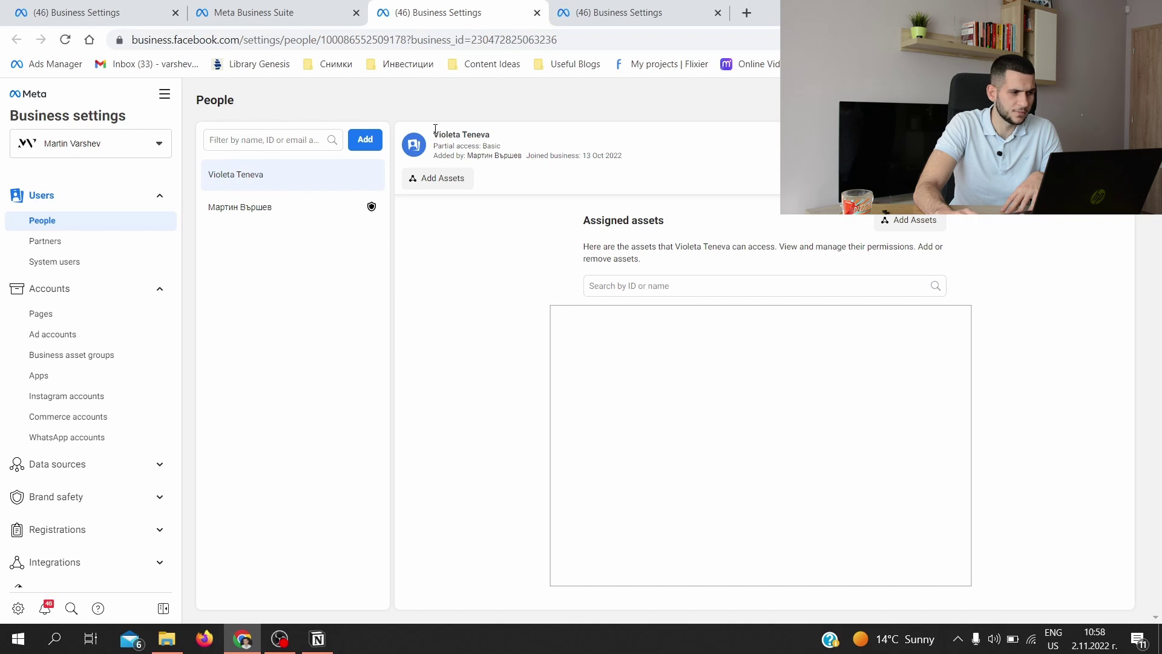
- Show the Partners list under Users and expand the Add partner options
{"action": "left_click", "coordinate": [91, 243]}
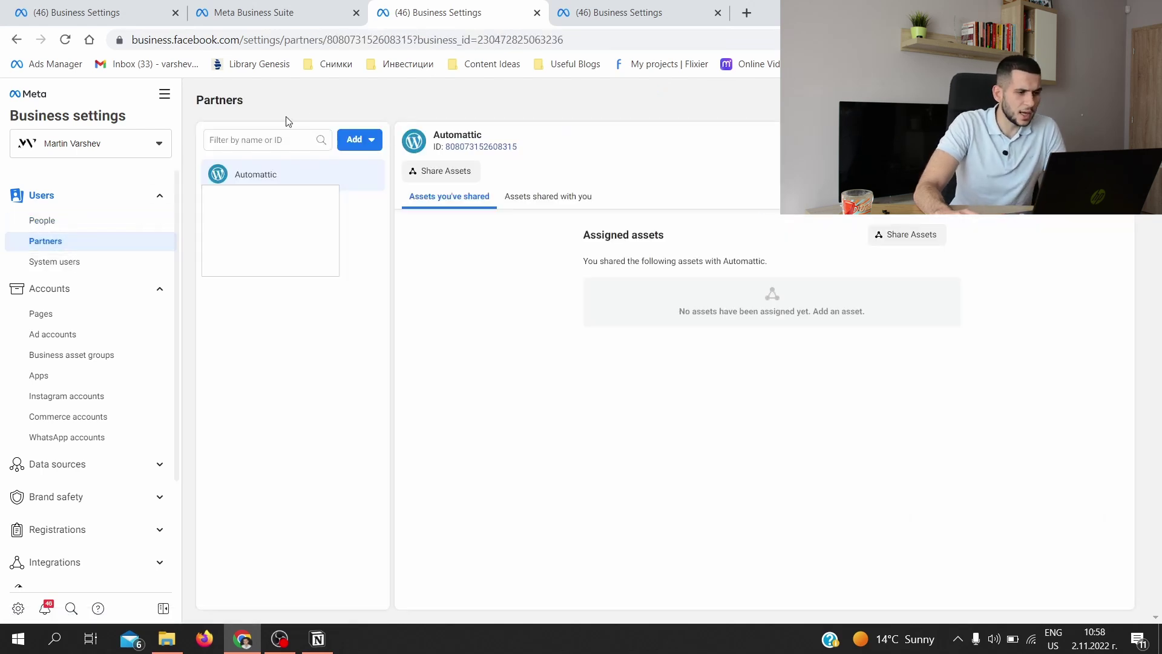
{"action": "left_click", "coordinate": [370, 140]}
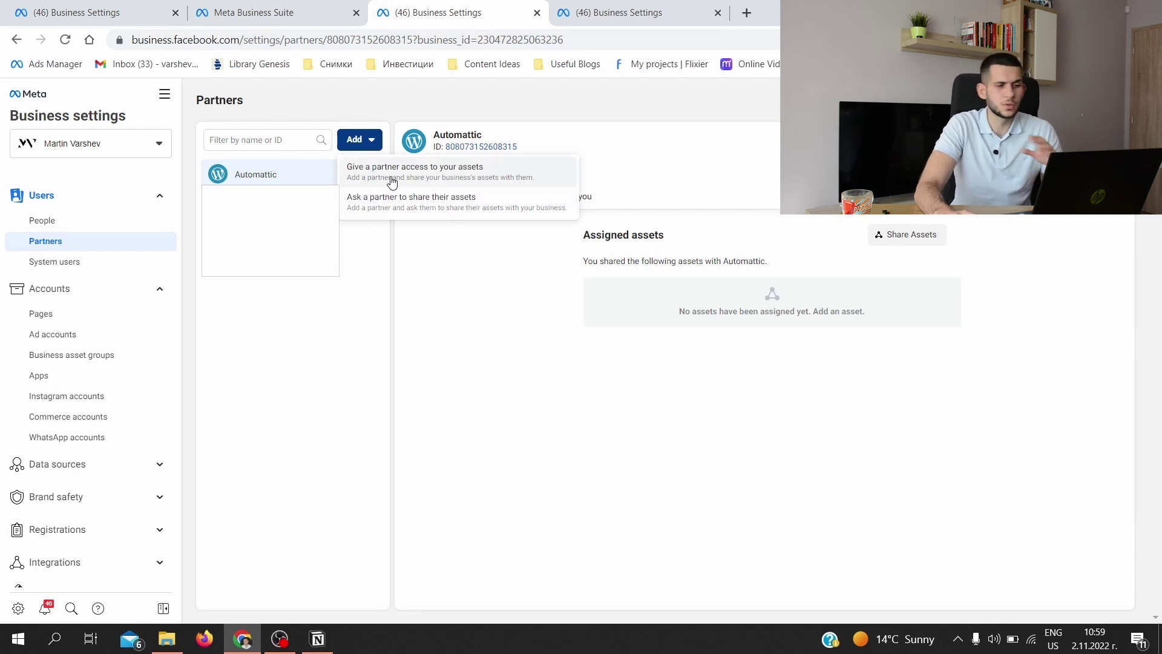
- Choose 'Give a partner access to your assets', enter Digital On-Demand's business ID, and continue
{"action": "left_click", "coordinate": [392, 178]}
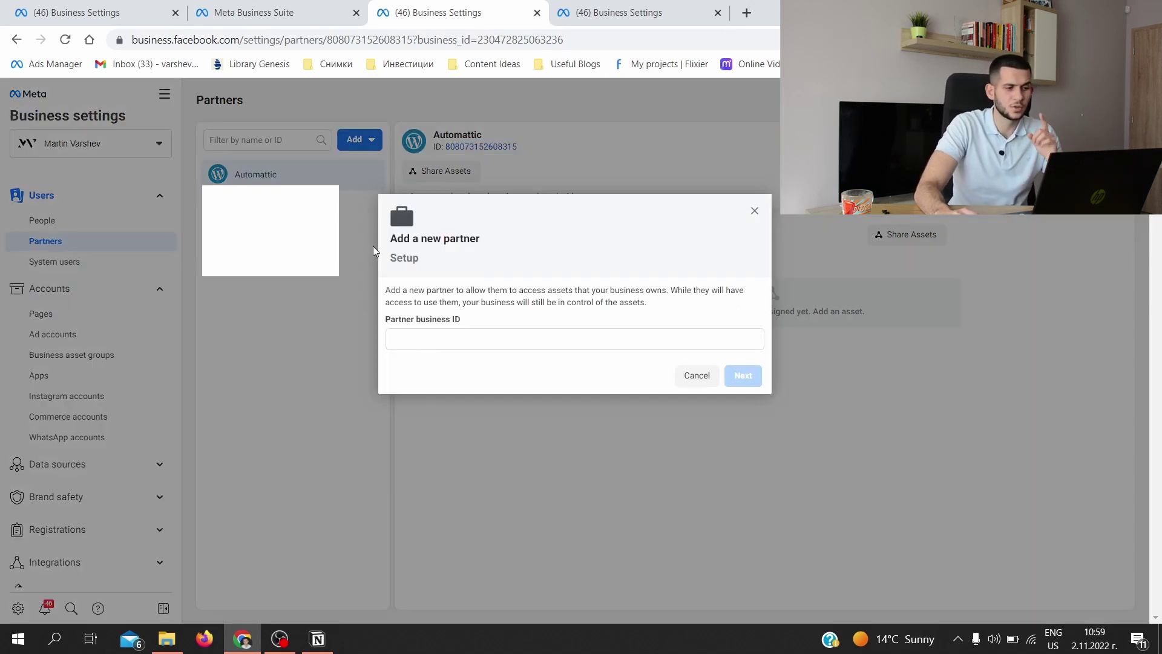
{"action": "left_click_drag", "start_coordinate": [386, 319], "coordinate": [480, 325]}
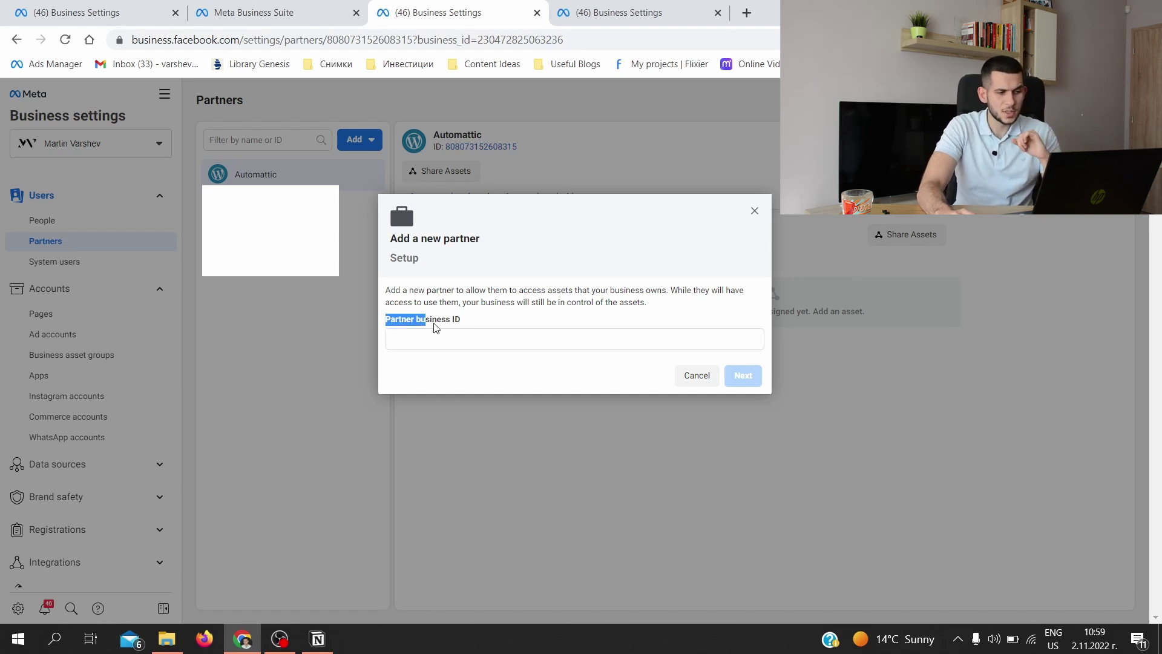
{"action": "left_click", "coordinate": [469, 339]}
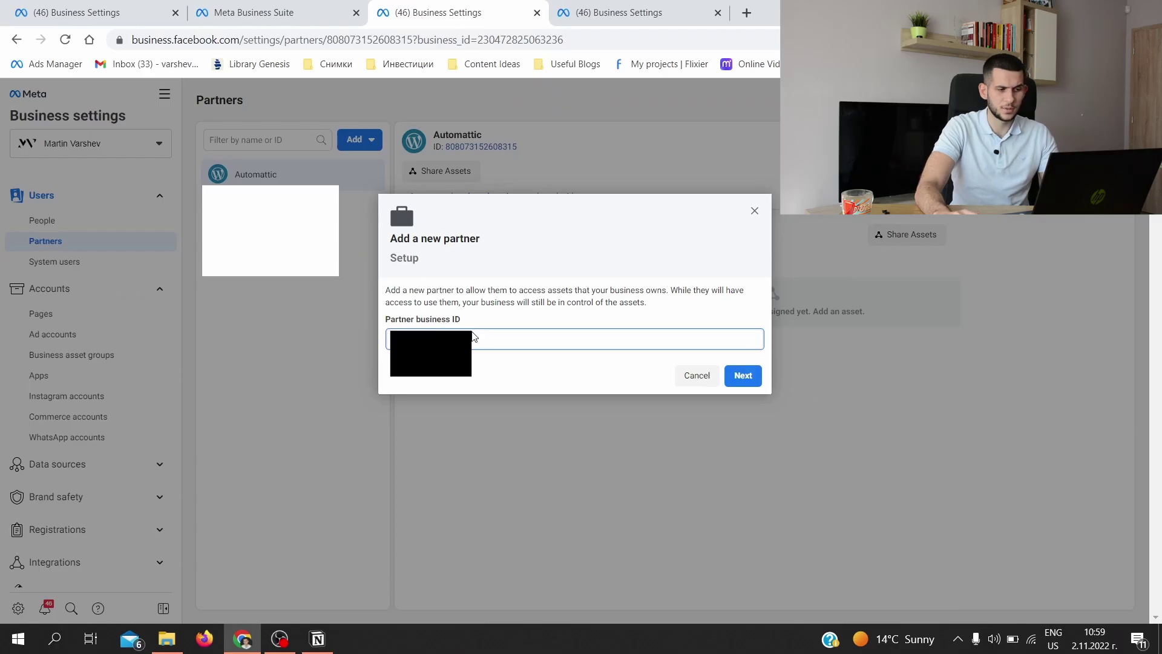
{"action": "left_click", "coordinate": [744, 375]}
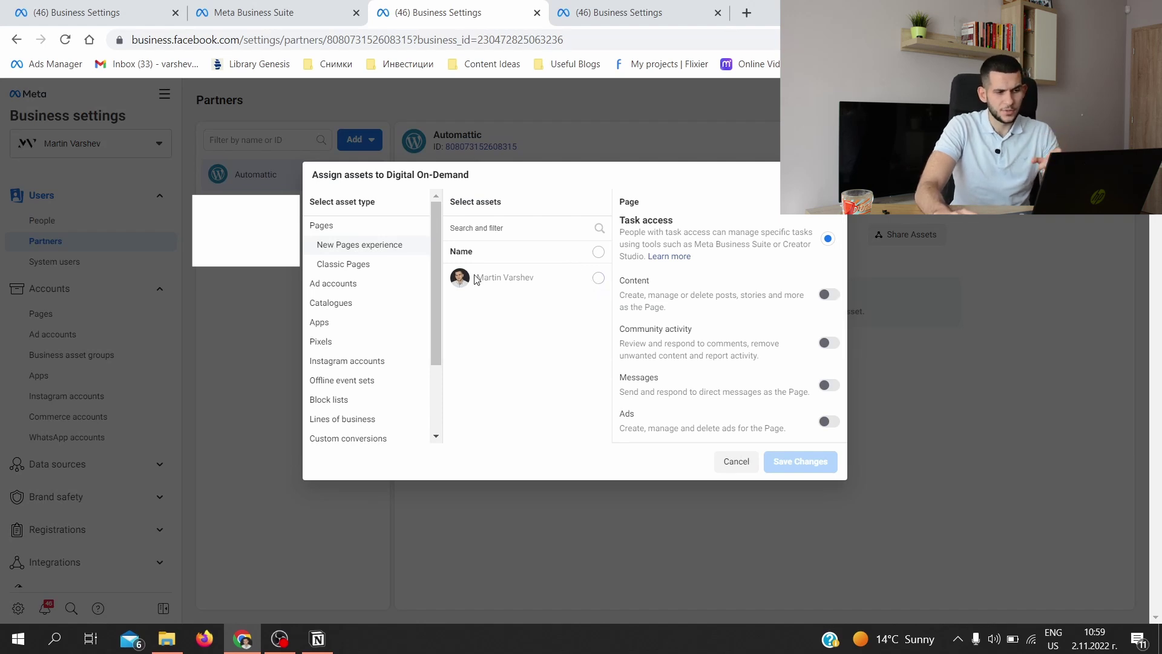
- Select the Page with Task access, switching on the Content and Ads permissions
{"action": "left_click", "coordinate": [598, 278]}
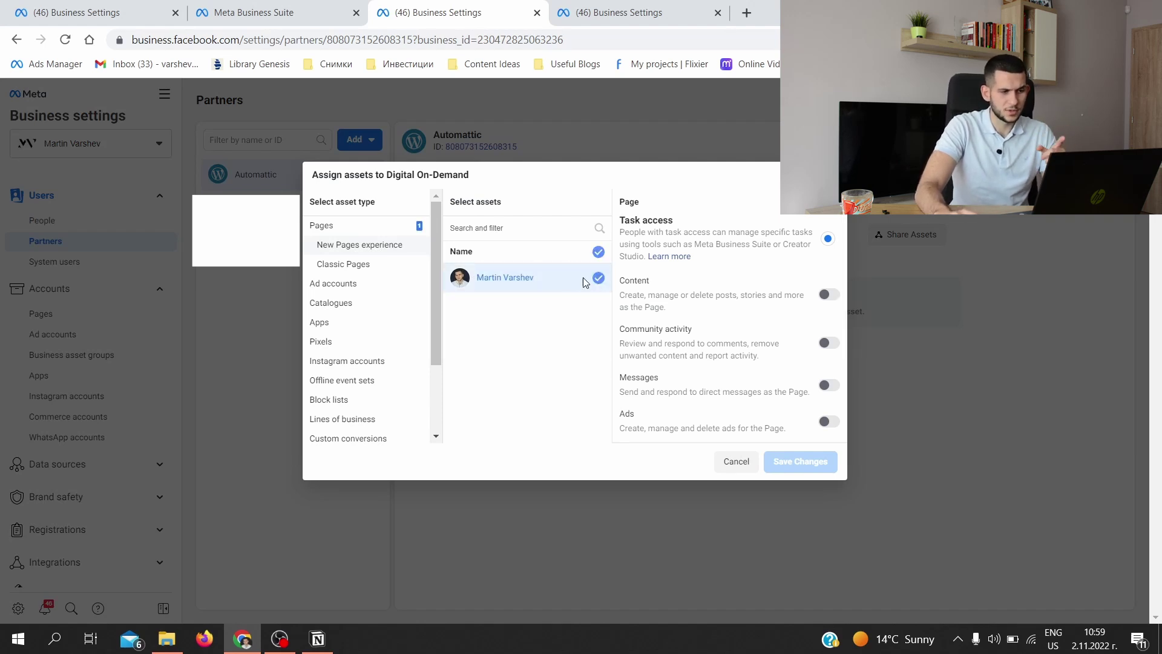
{"action": "scroll", "coordinate": [675, 302], "scroll_direction": "down", "scroll_amount": 2}
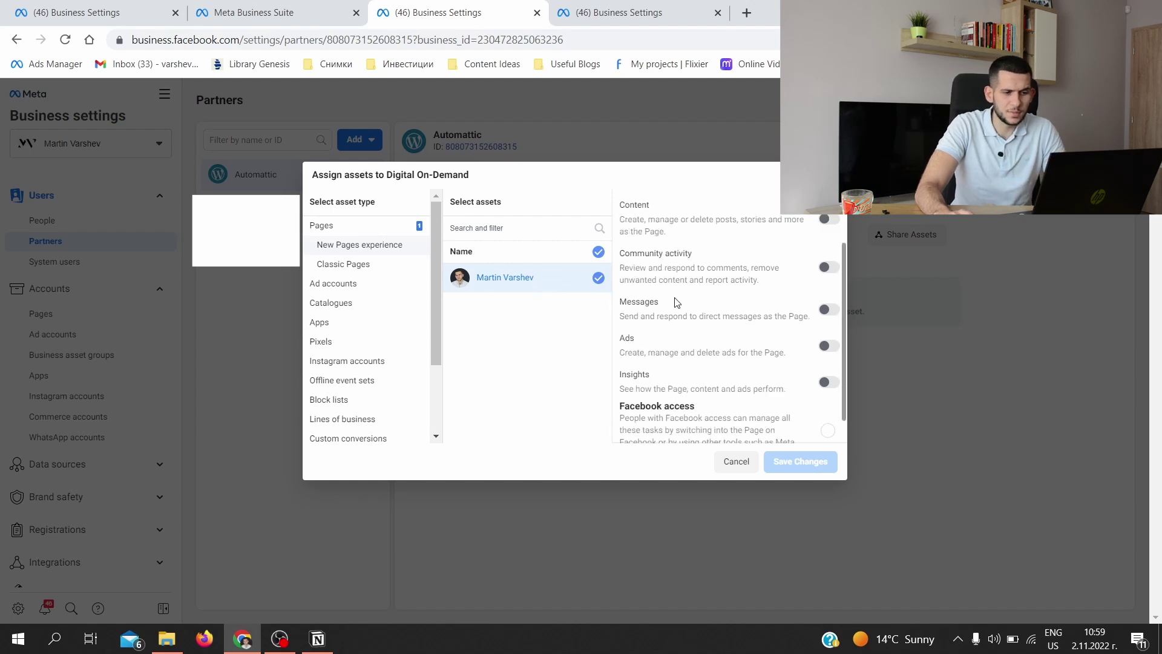
{"action": "left_click", "coordinate": [825, 346]}
{"action": "scroll", "coordinate": [793, 331], "scroll_direction": "up", "scroll_amount": 2}
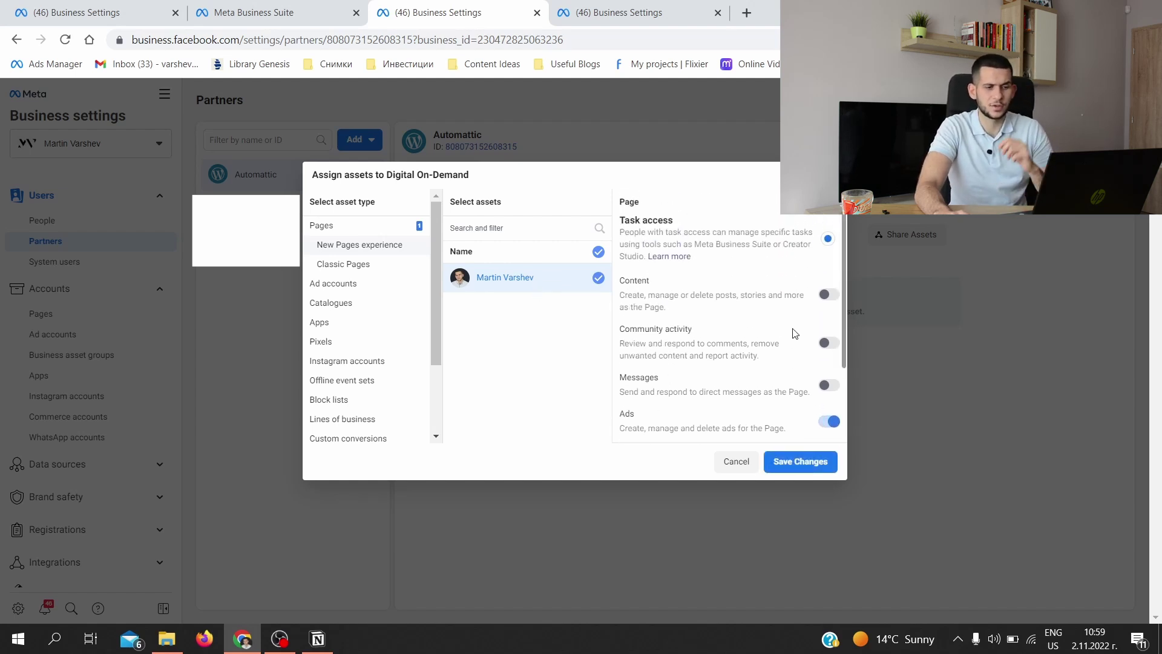
{"action": "scroll", "coordinate": [781, 345], "scroll_direction": "down", "scroll_amount": 2}
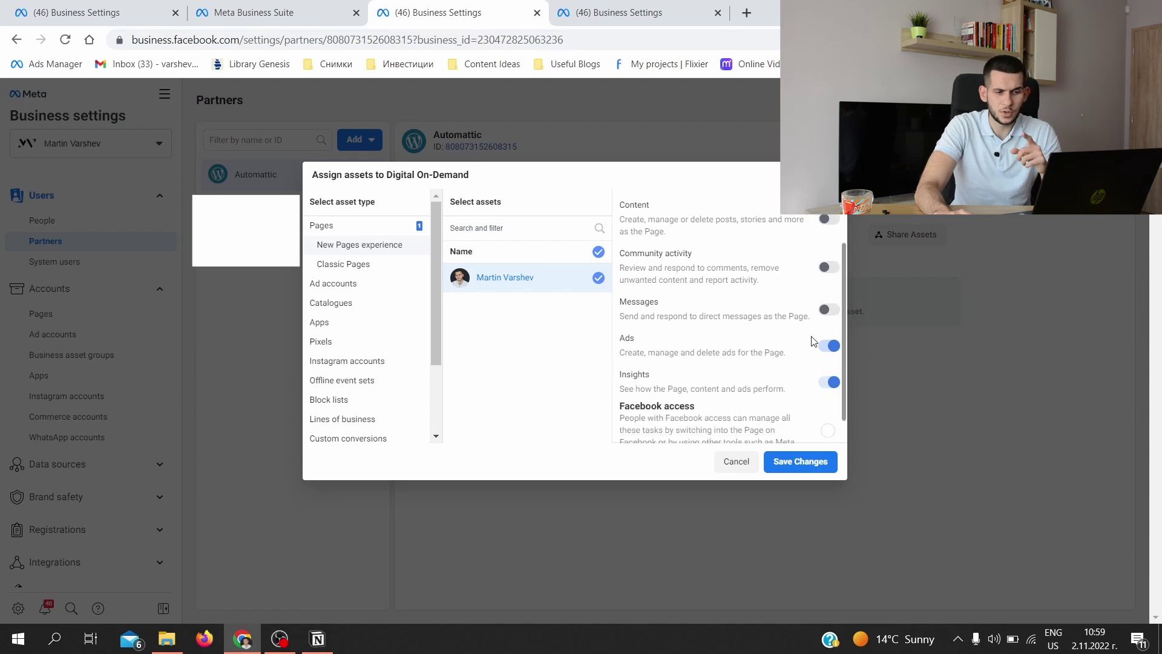
{"action": "left_click", "coordinate": [834, 346]}
{"action": "scroll", "coordinate": [814, 346], "scroll_direction": "up", "scroll_amount": 2}
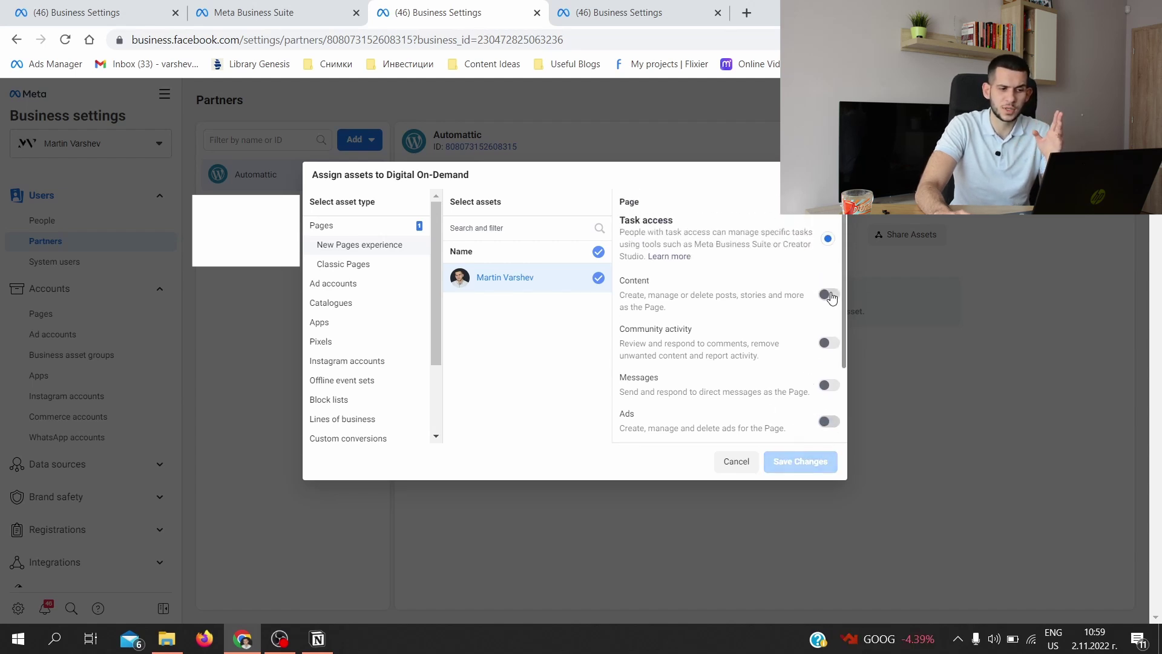
{"action": "left_click", "coordinate": [828, 296]}
{"action": "scroll", "coordinate": [817, 318], "scroll_direction": "down", "scroll_amount": 2}
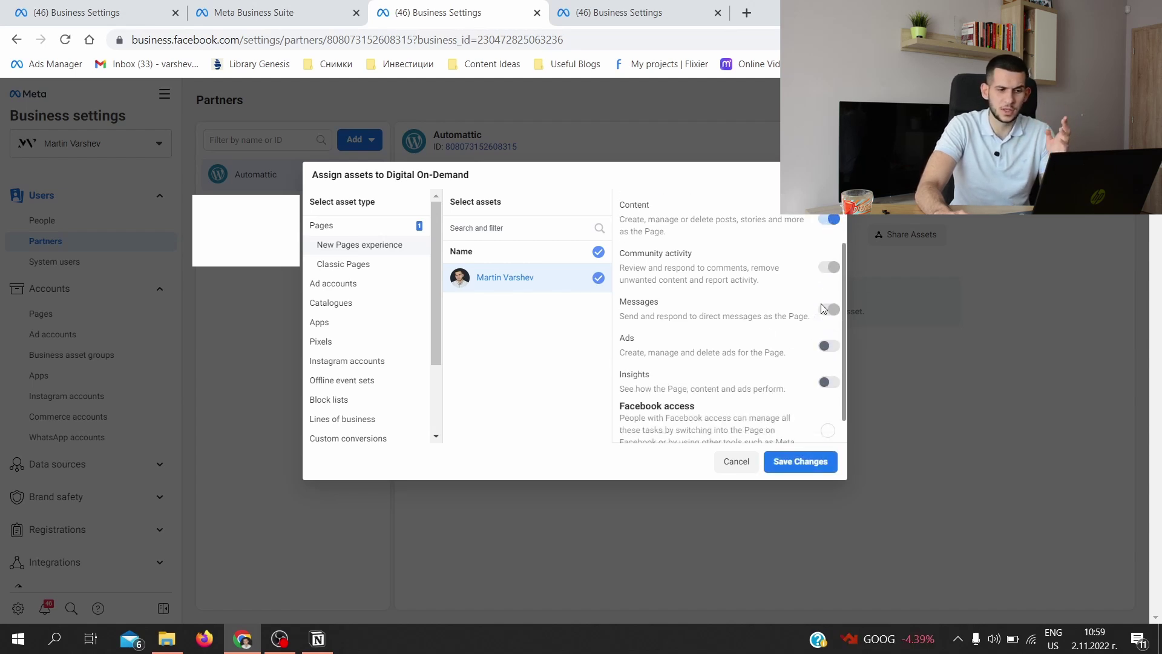
{"action": "left_click", "coordinate": [825, 351]}
{"action": "left_click", "coordinate": [825, 382]}
{"action": "scroll", "coordinate": [827, 391], "scroll_direction": "down", "scroll_amount": 1}
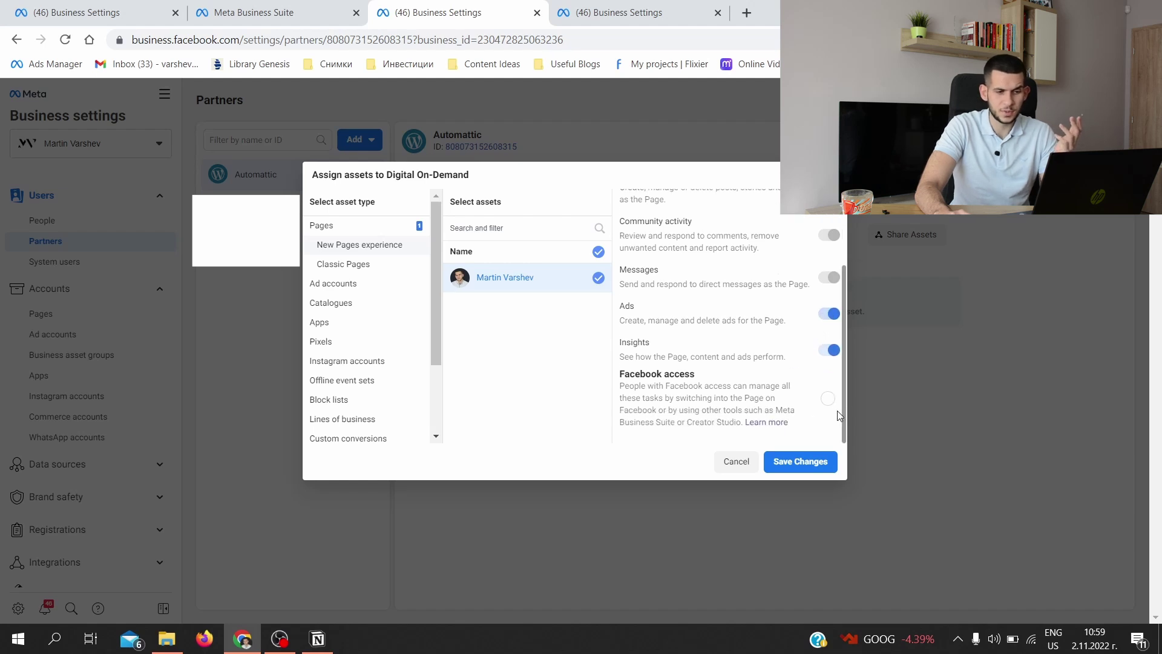
{"action": "left_click", "coordinate": [828, 397]}
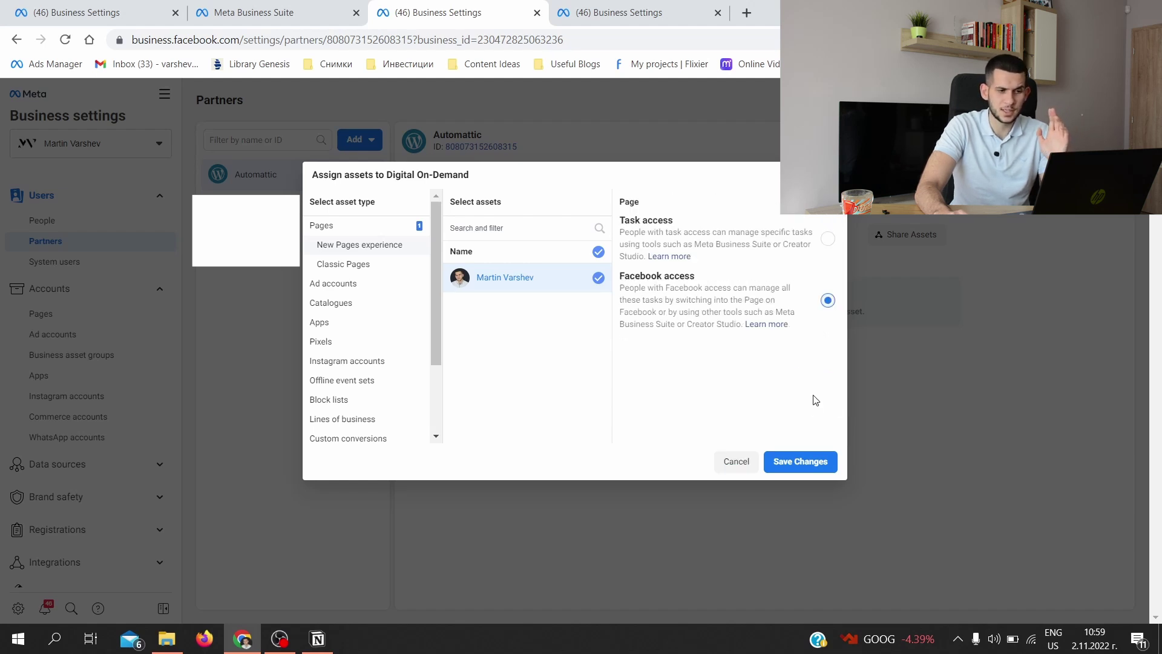
{"action": "left_click", "coordinate": [827, 238]}
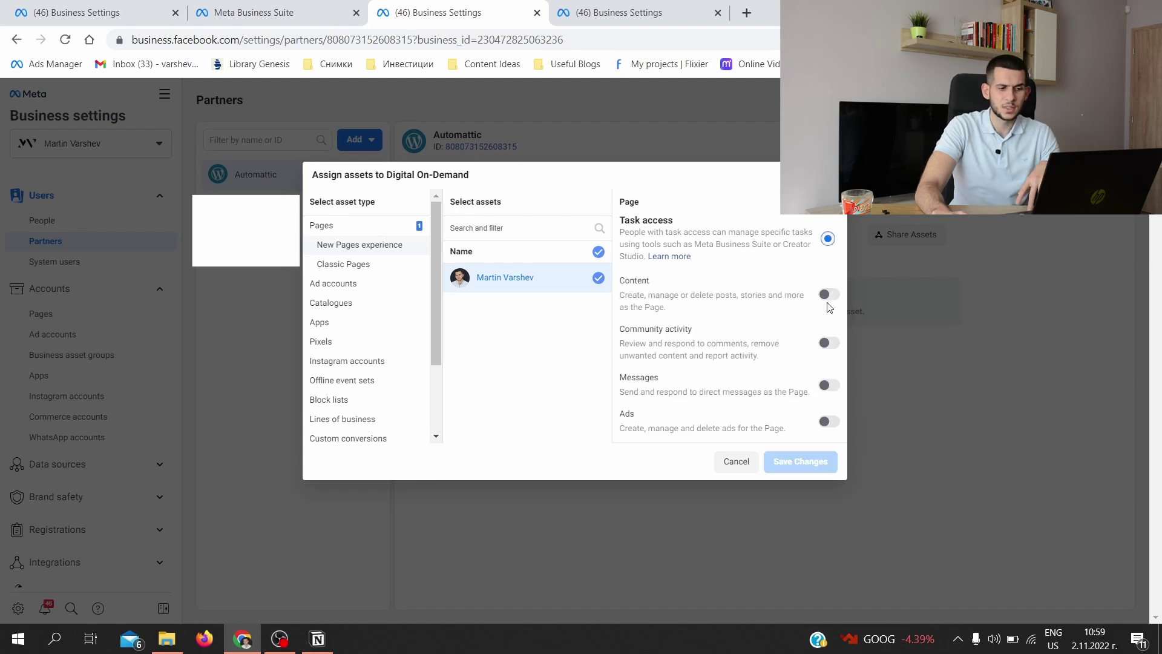
{"action": "left_click", "coordinate": [828, 296]}
{"action": "scroll", "coordinate": [831, 309], "scroll_direction": "down", "scroll_amount": 2}
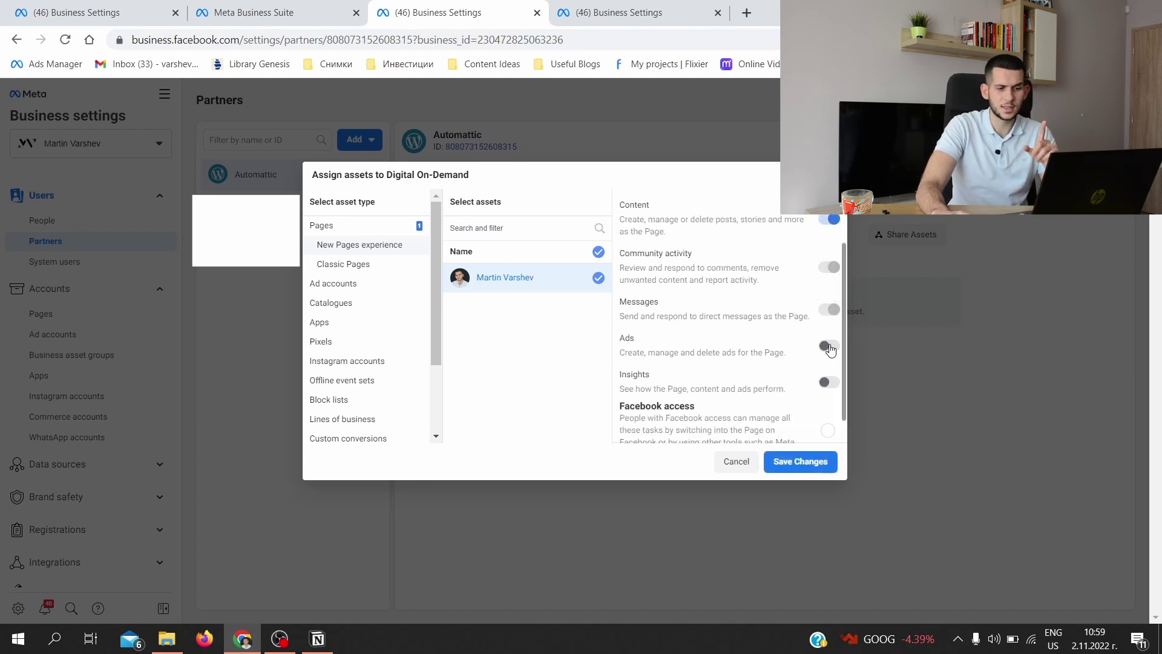
{"action": "left_click", "coordinate": [828, 347]}
- Select the ad account for the partner, with Manage campaigns off and performance viewing on
{"action": "left_click", "coordinate": [333, 284]}
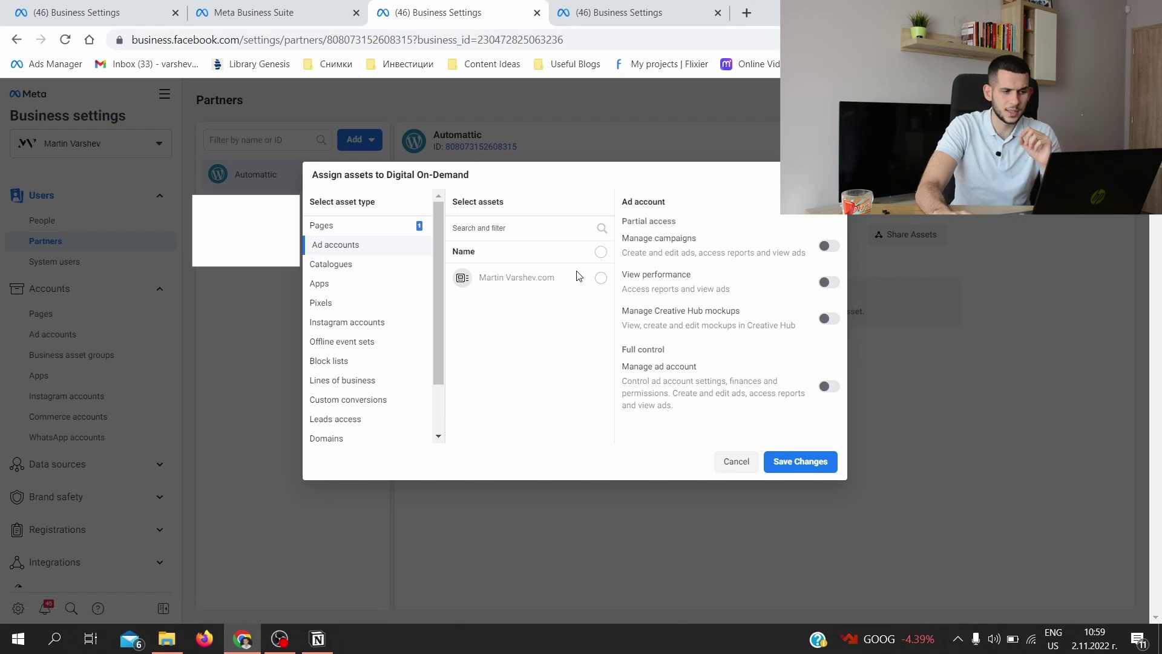
{"action": "left_click", "coordinate": [600, 278]}
{"action": "left_click", "coordinate": [825, 245]}
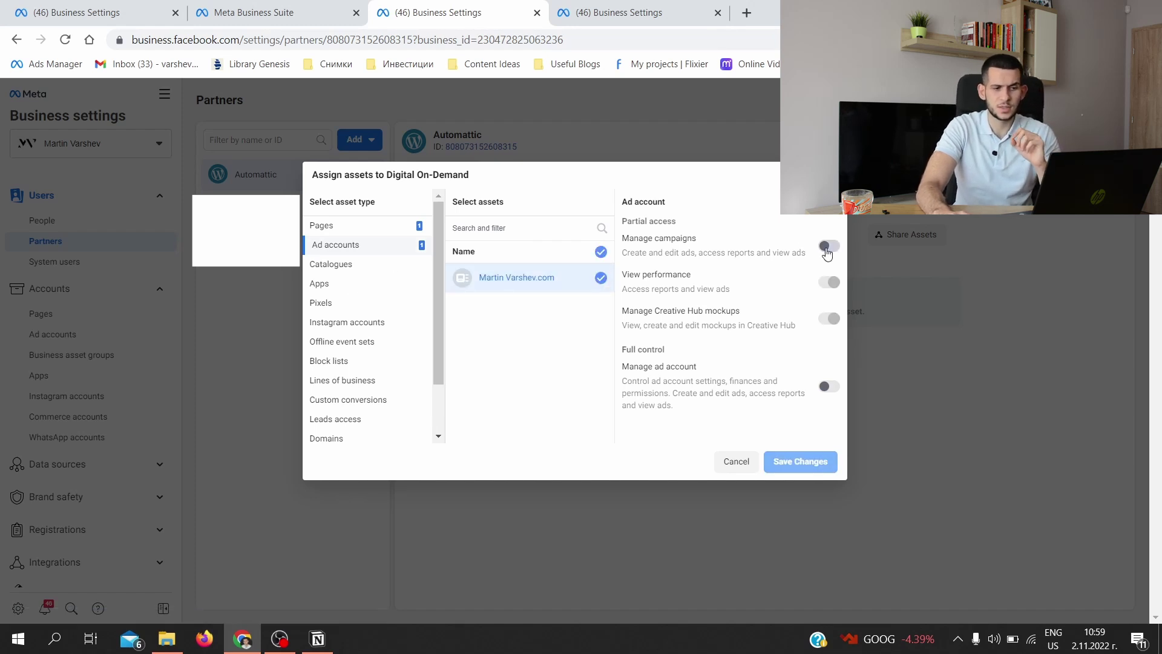
{"action": "left_click", "coordinate": [829, 246]}
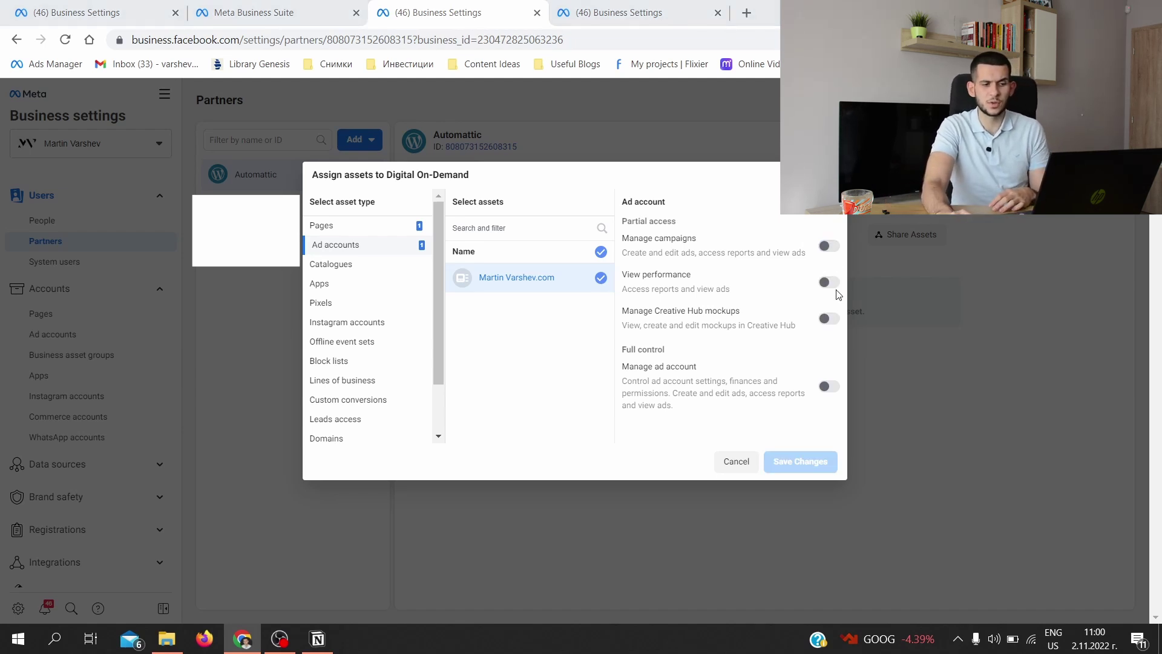
{"action": "left_click", "coordinate": [826, 283]}
{"action": "left_click", "coordinate": [332, 265]}
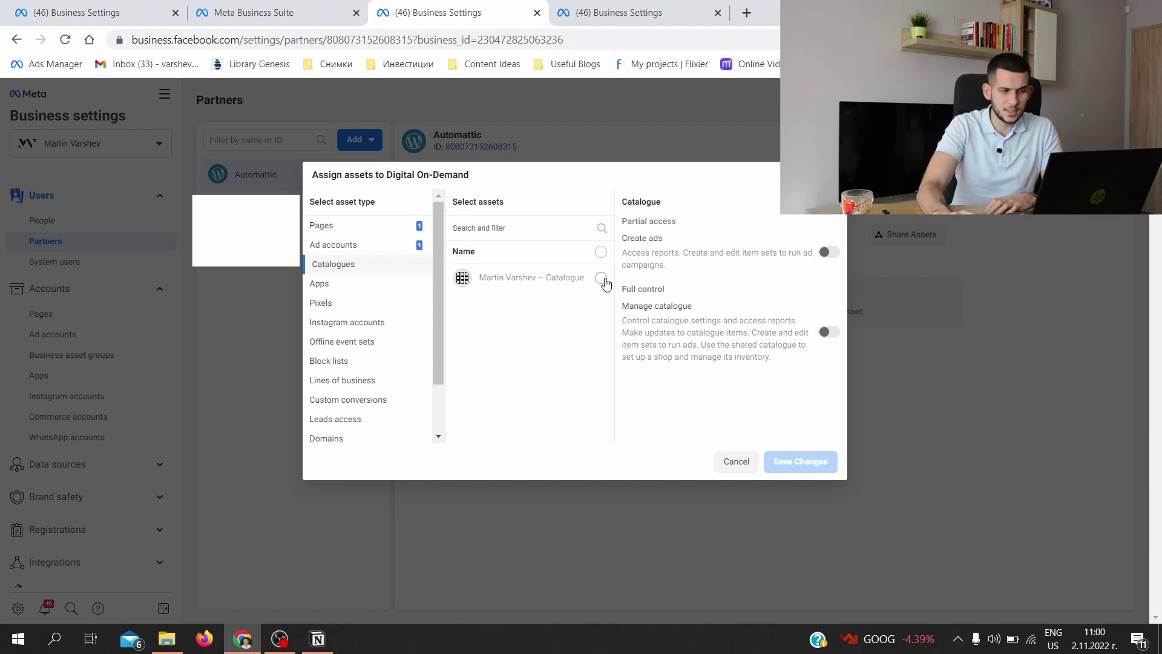
- Select the catalogue with Create ads on, and the pixel with View pixels enabled
{"action": "left_click", "coordinate": [602, 278]}
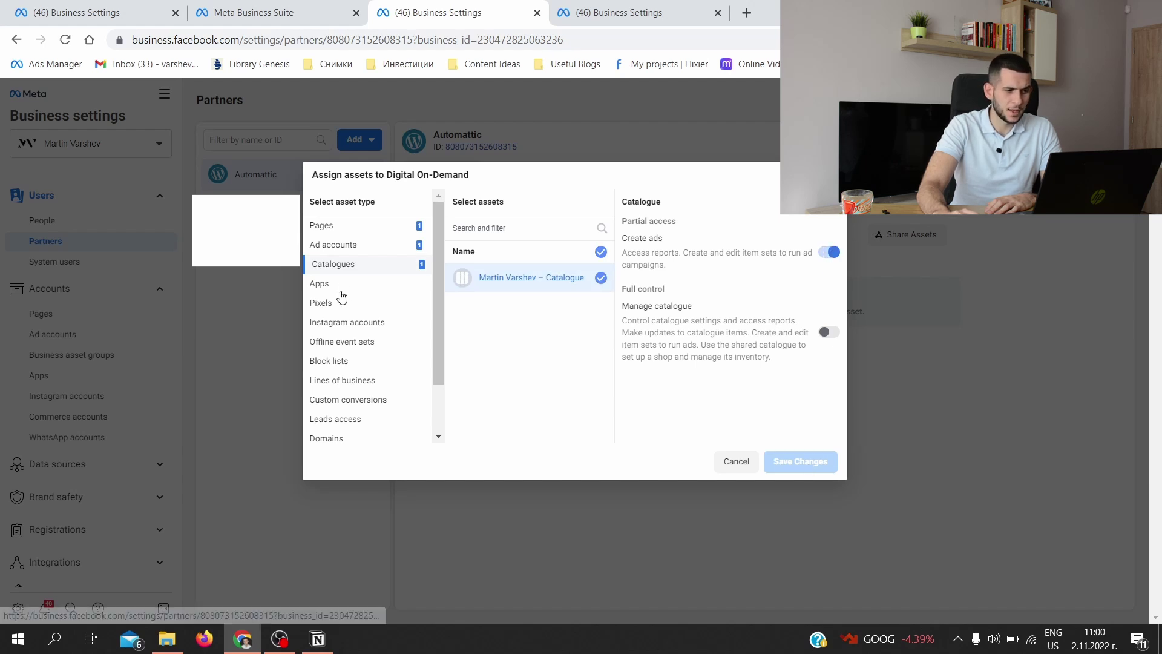
{"action": "left_click", "coordinate": [323, 303]}
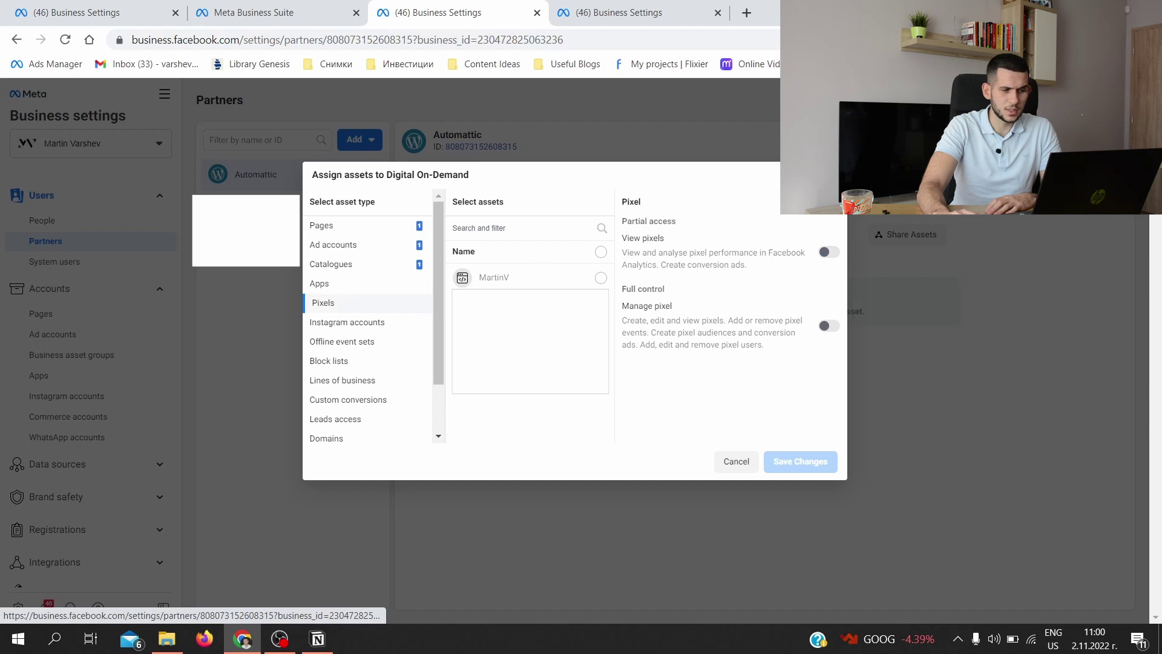
{"action": "left_click", "coordinate": [601, 278]}
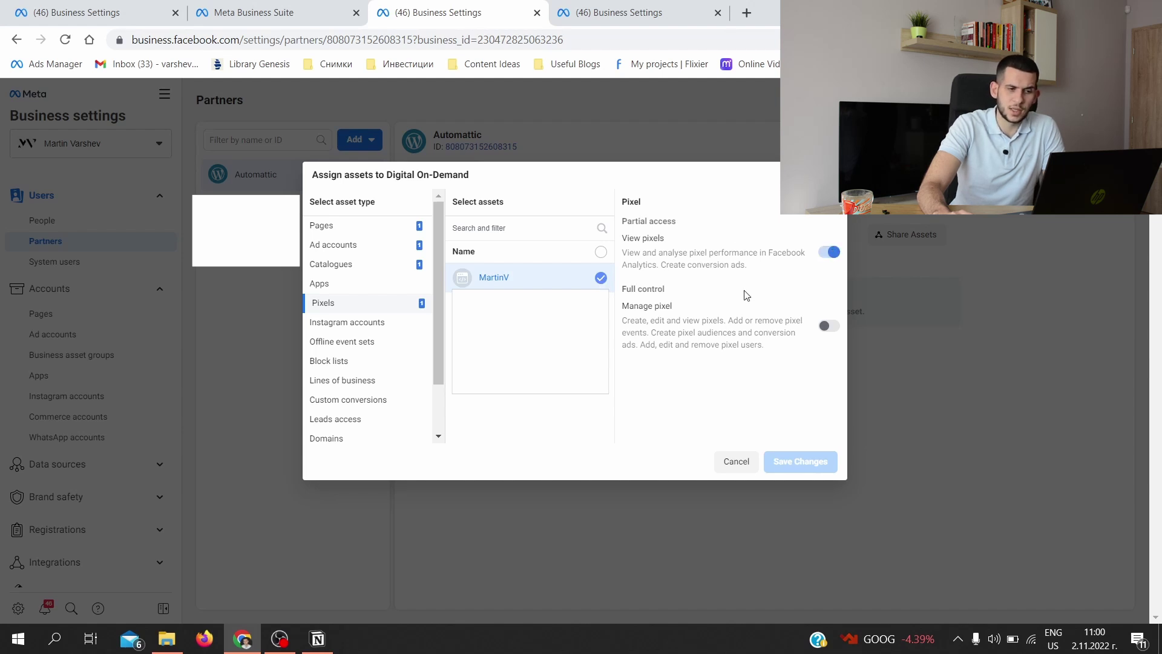
{"action": "right_click", "coordinate": [516, 318]}
{"action": "left_click", "coordinate": [458, 386]}
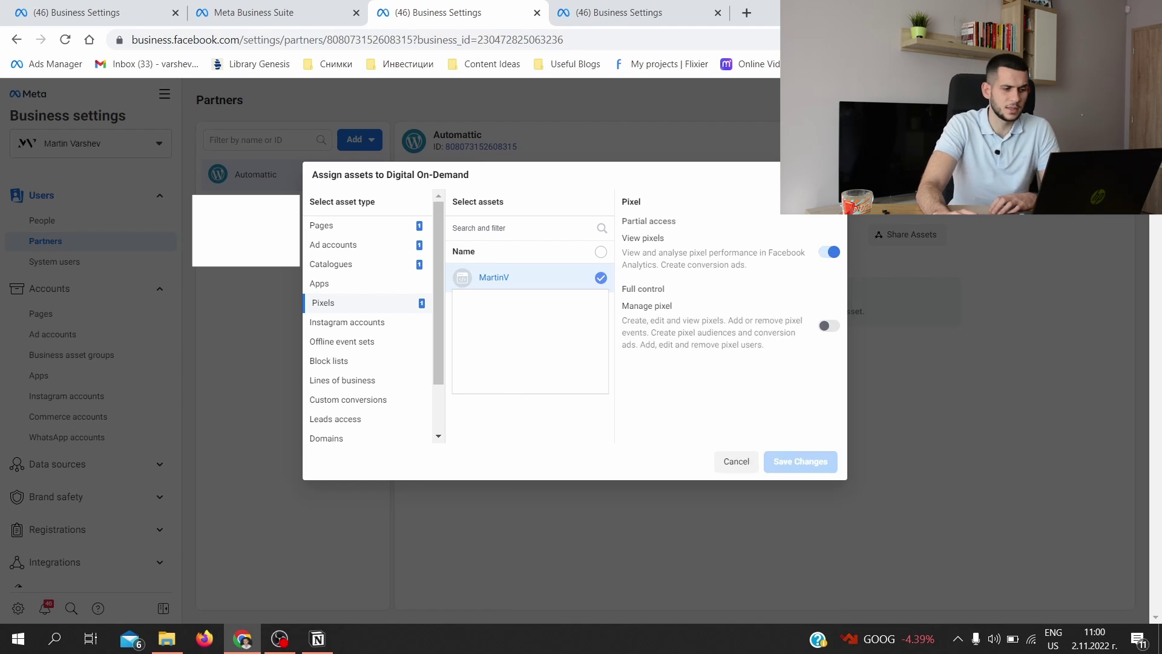
- Select the Instagram account with Content access on, and the domain with Link to domain
{"action": "left_click", "coordinate": [349, 322]}
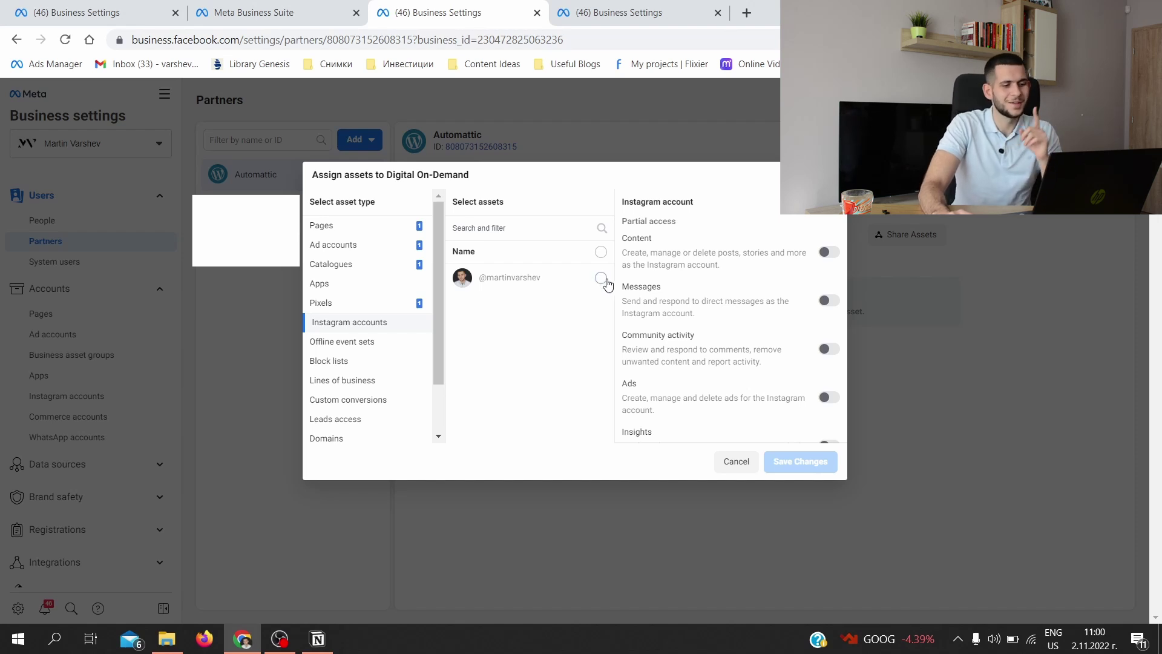
{"action": "left_click", "coordinate": [601, 278]}
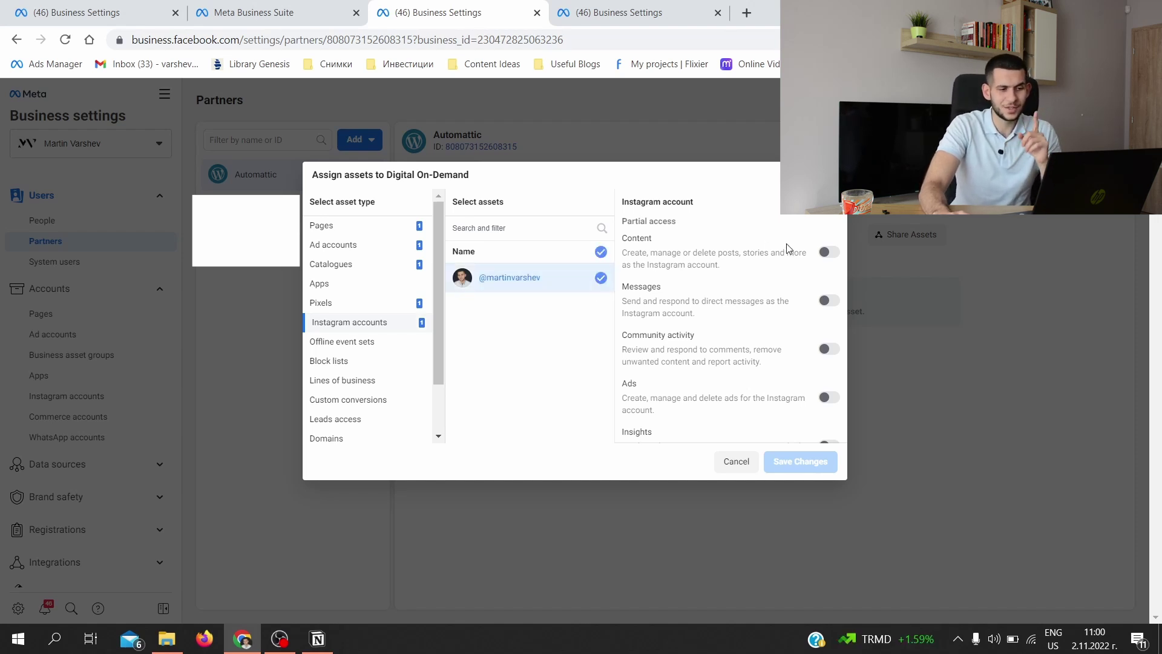
{"action": "scroll", "coordinate": [788, 247], "scroll_direction": "down", "scroll_amount": 1}
{"action": "scroll", "coordinate": [799, 273], "scroll_direction": "up", "scroll_amount": 1}
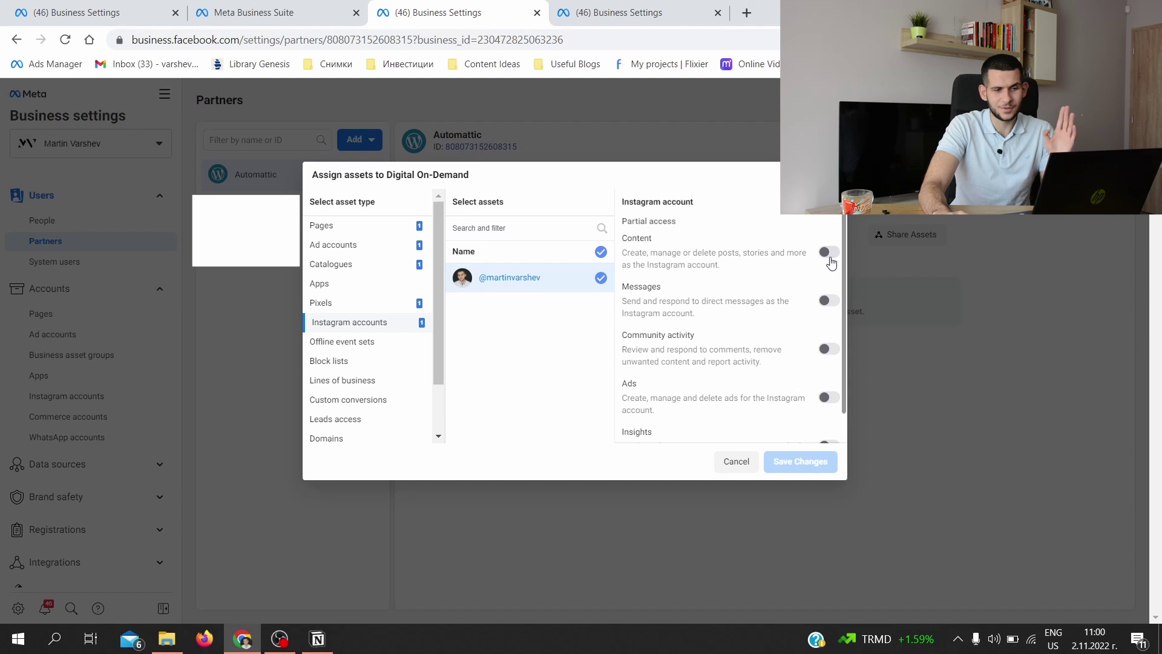
{"action": "left_click", "coordinate": [826, 252]}
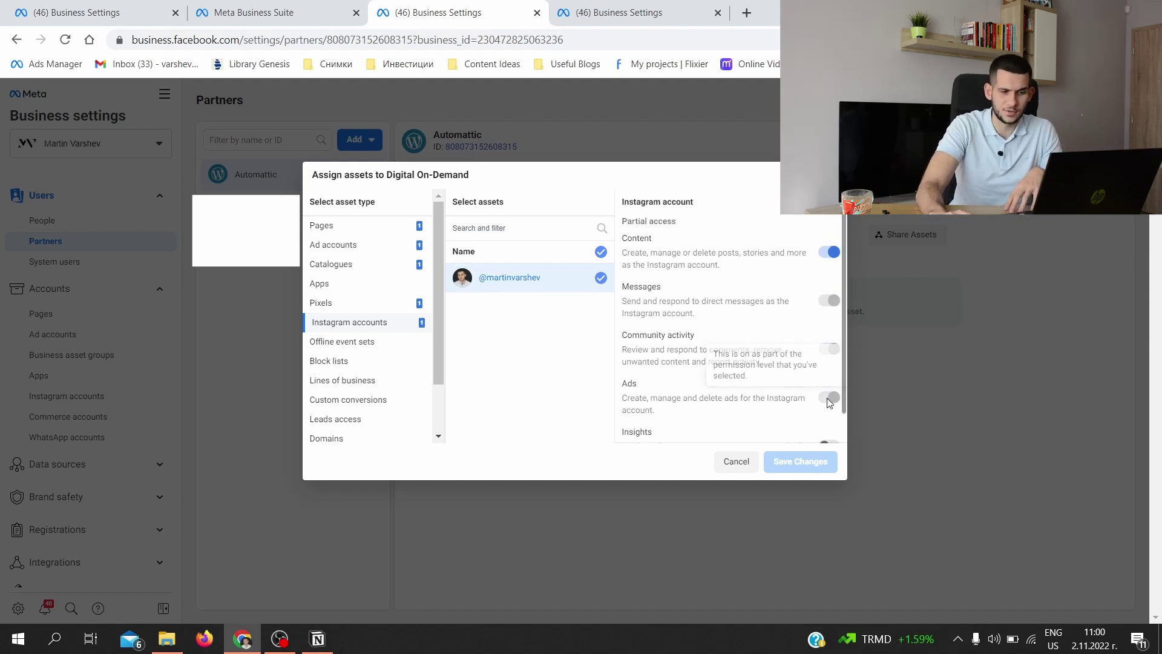
{"action": "scroll", "coordinate": [333, 382], "scroll_direction": "down", "scroll_amount": 2}
{"action": "left_click", "coordinate": [343, 376]}
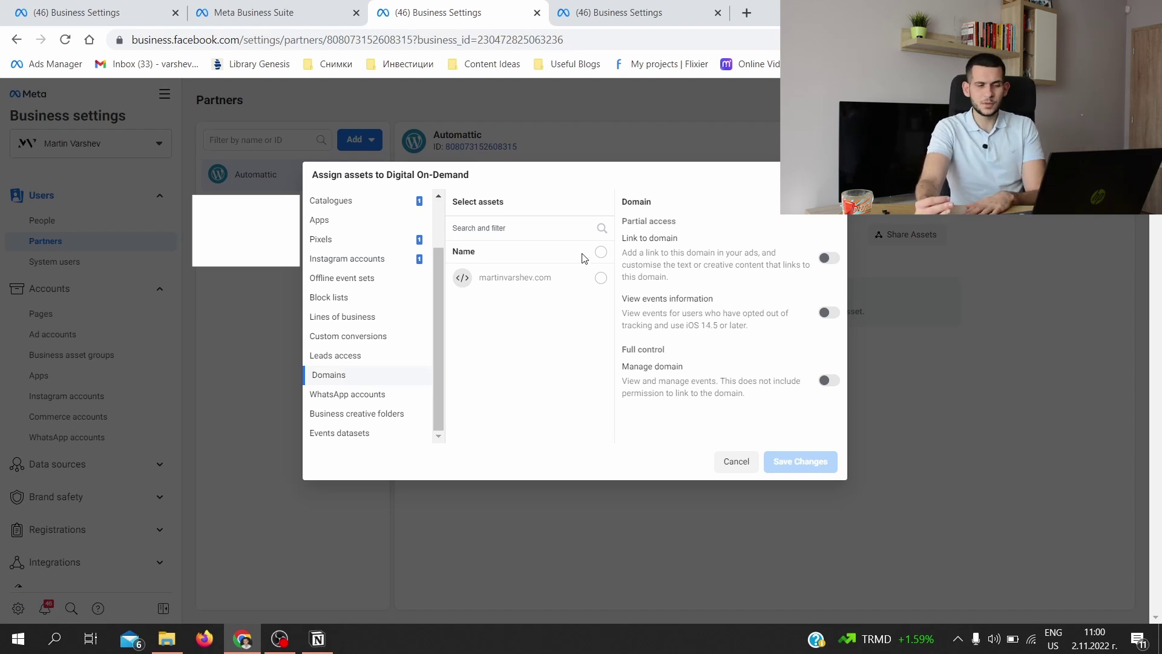
{"action": "left_click", "coordinate": [601, 279]}
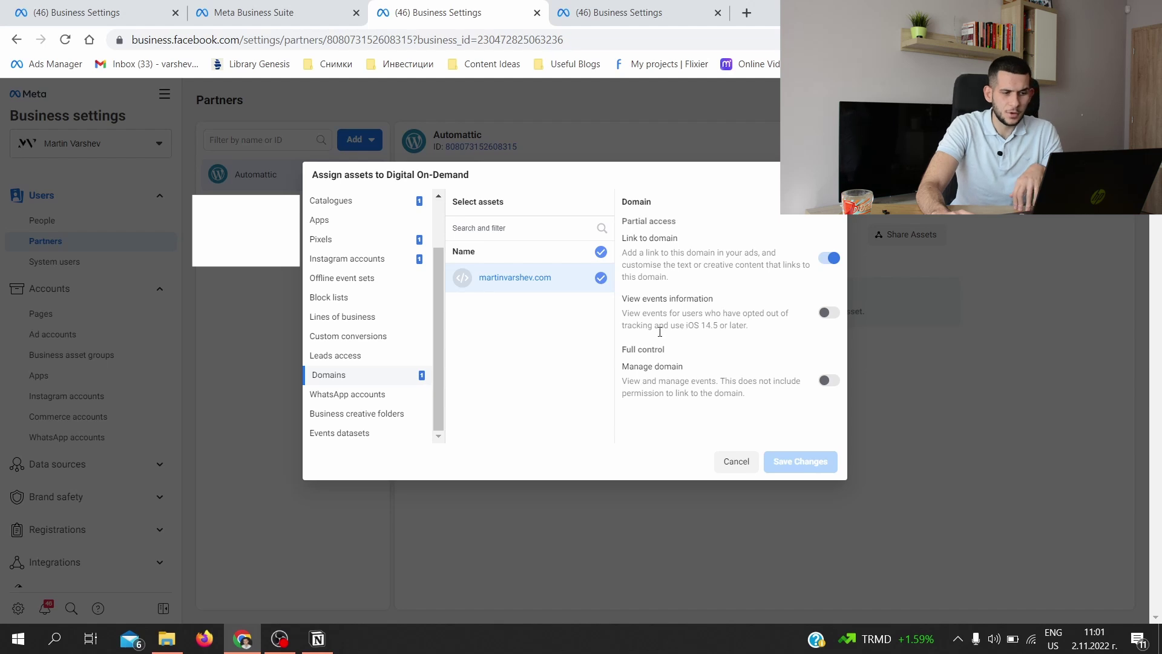
- Review the Instagram and catalogue assignments, then return to the ad account permissions
{"action": "left_click", "coordinate": [348, 258]}
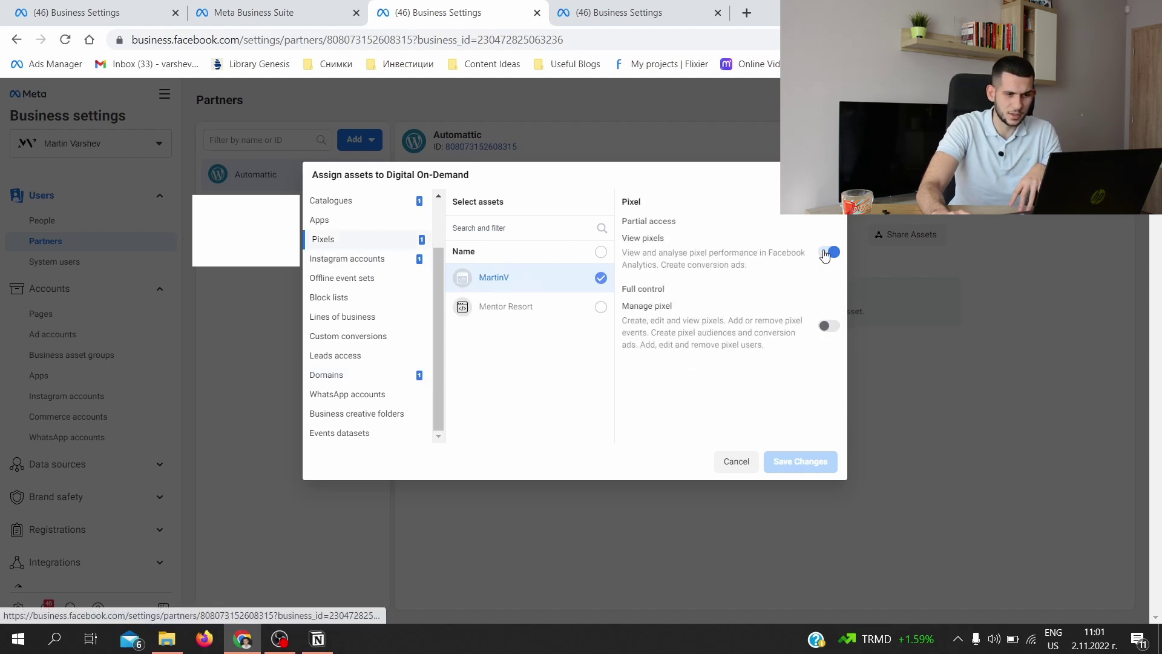
{"action": "scroll", "coordinate": [432, 258], "scroll_direction": "up", "scroll_amount": 3}
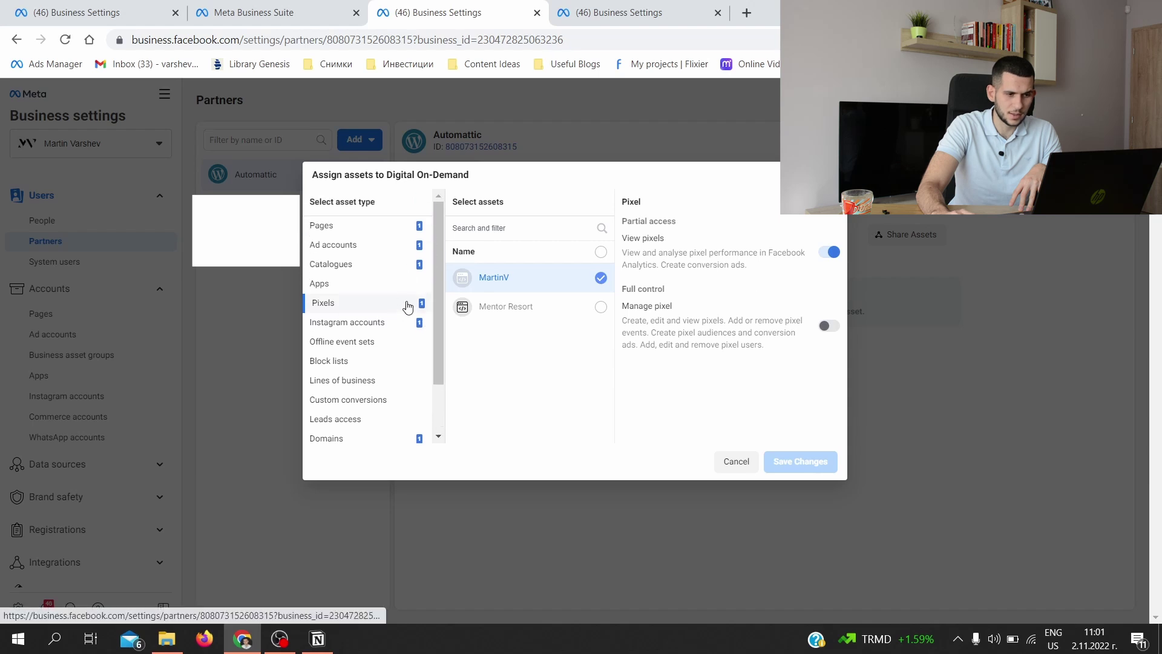
{"action": "left_click", "coordinate": [403, 264]}
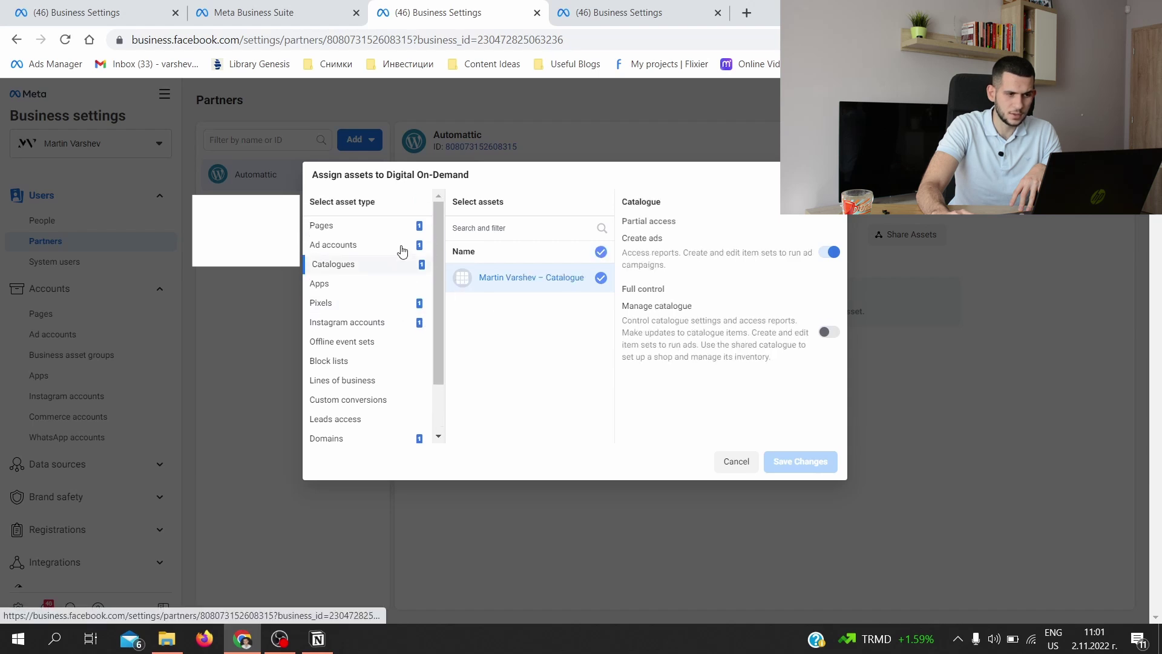
{"action": "left_click", "coordinate": [402, 247]}
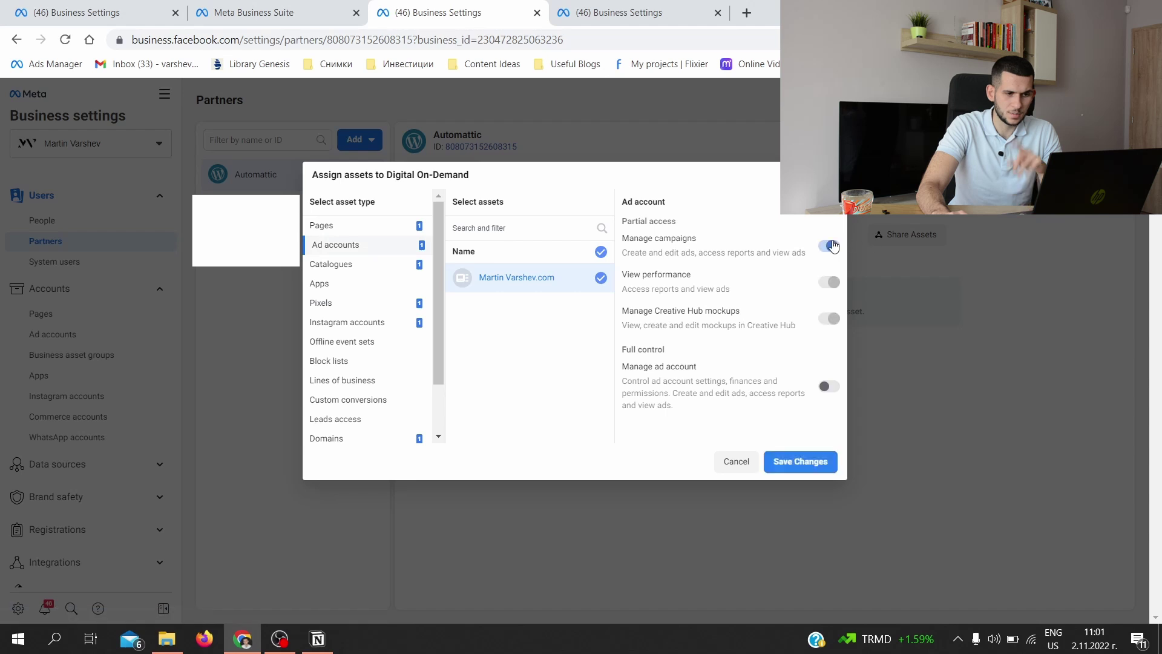